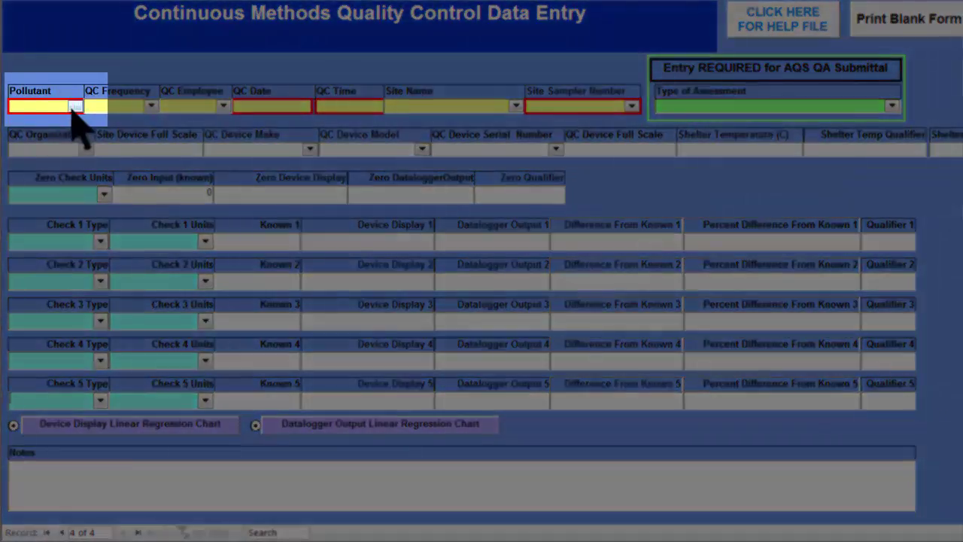
- Set the pollutant to PM25-CONT and the QC frequency to bi-weekly
{"action": "left_click", "coordinate": [76, 107]}
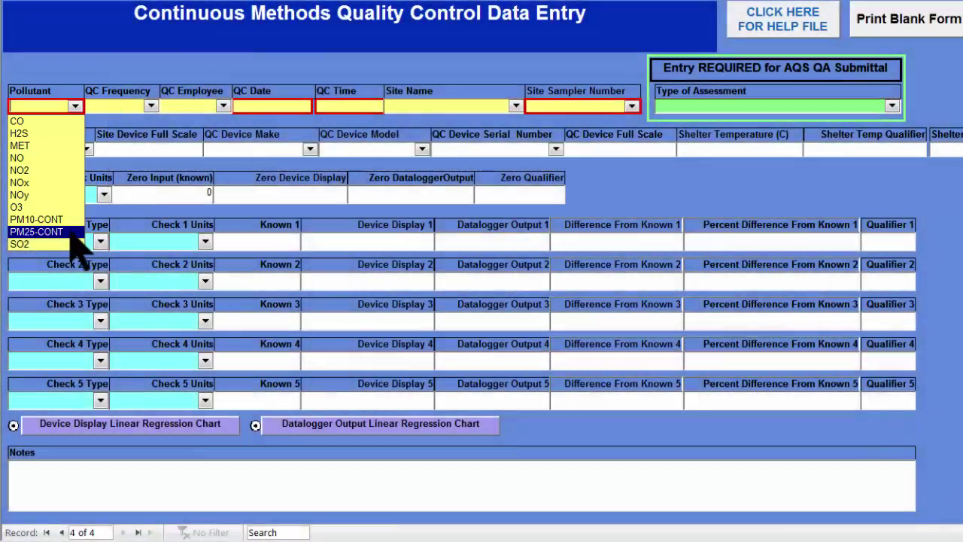
{"action": "left_click", "coordinate": [71, 233]}
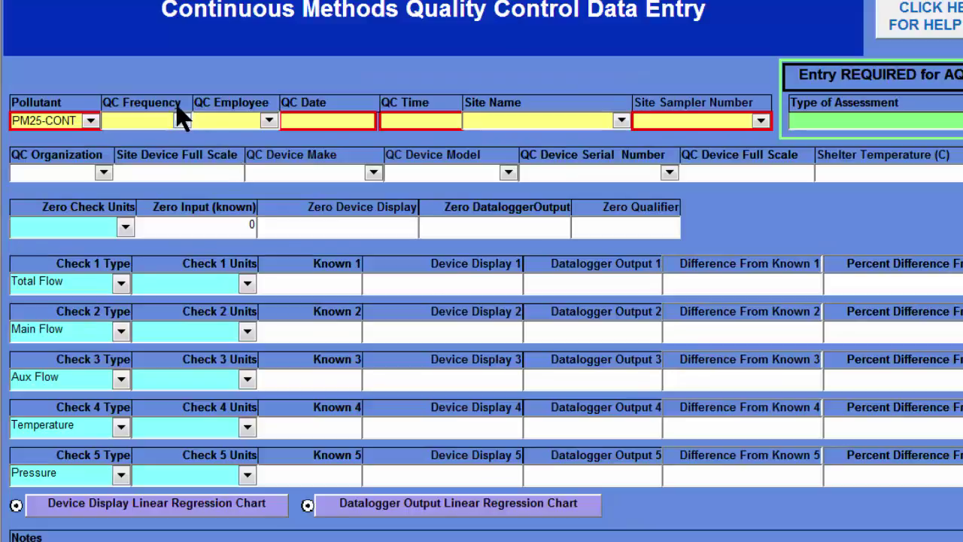
{"action": "left_click", "coordinate": [184, 122]}
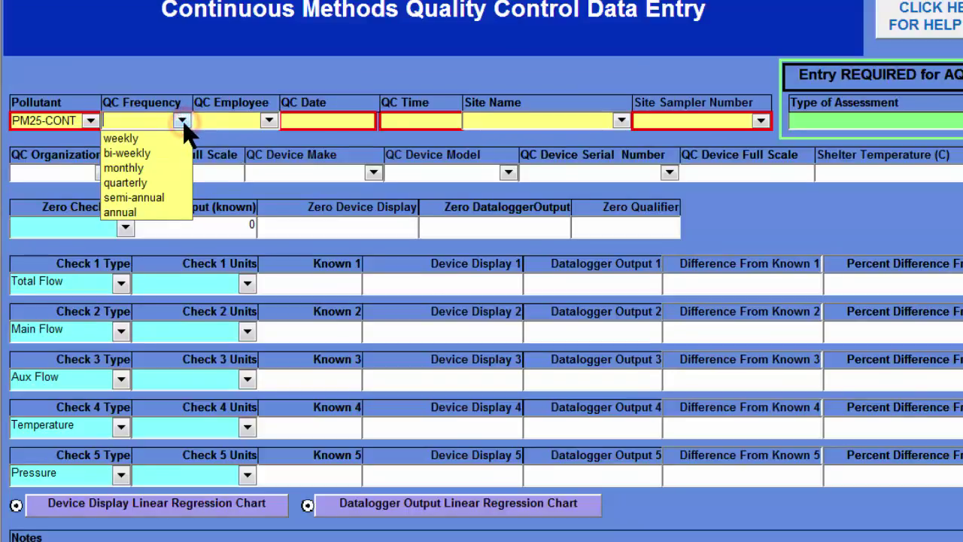
{"action": "left_click", "coordinate": [170, 153]}
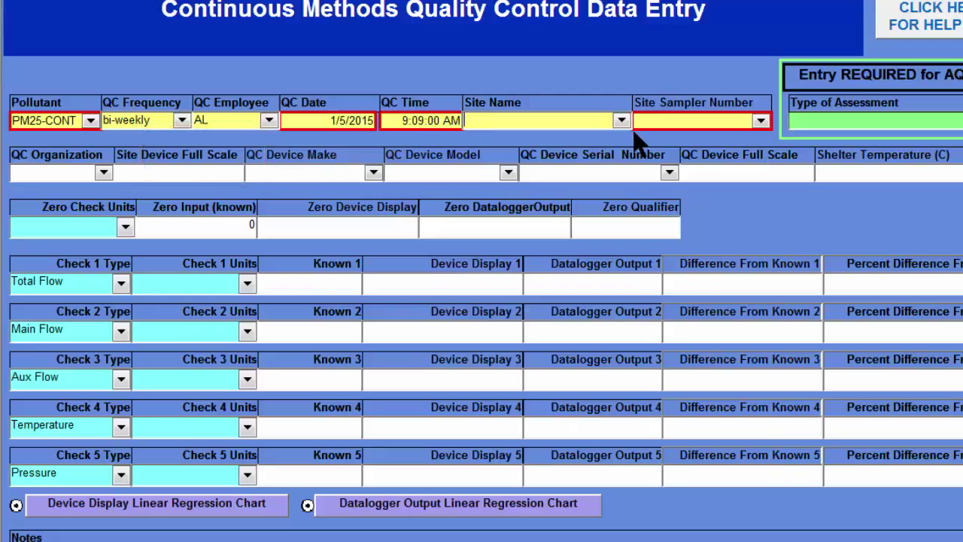
- Set the site name to City Center, the site sampler number to INPM25 and the assessment type to Flow Rate Verification
{"action": "left_click", "coordinate": [621, 121]}
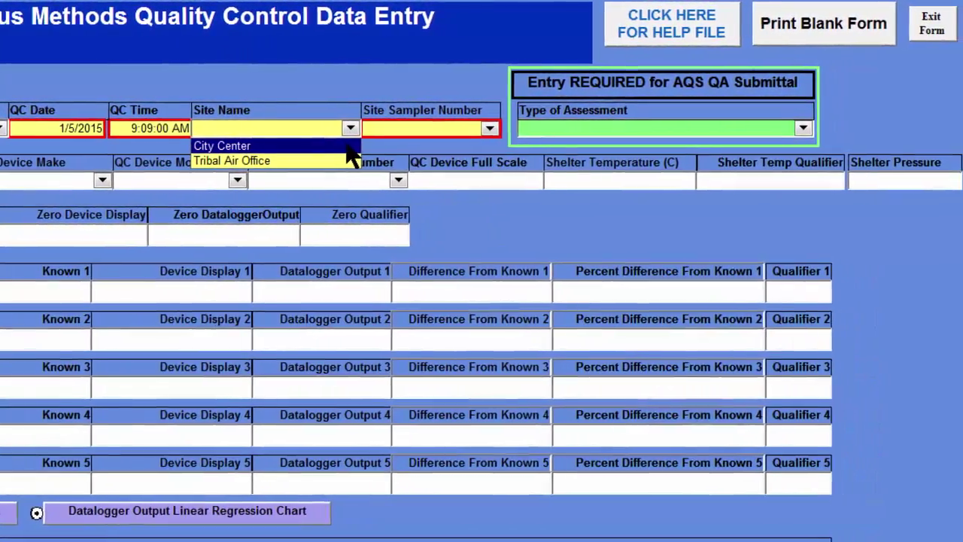
{"action": "left_click", "coordinate": [380, 145]}
{"action": "left_click", "coordinate": [528, 127]}
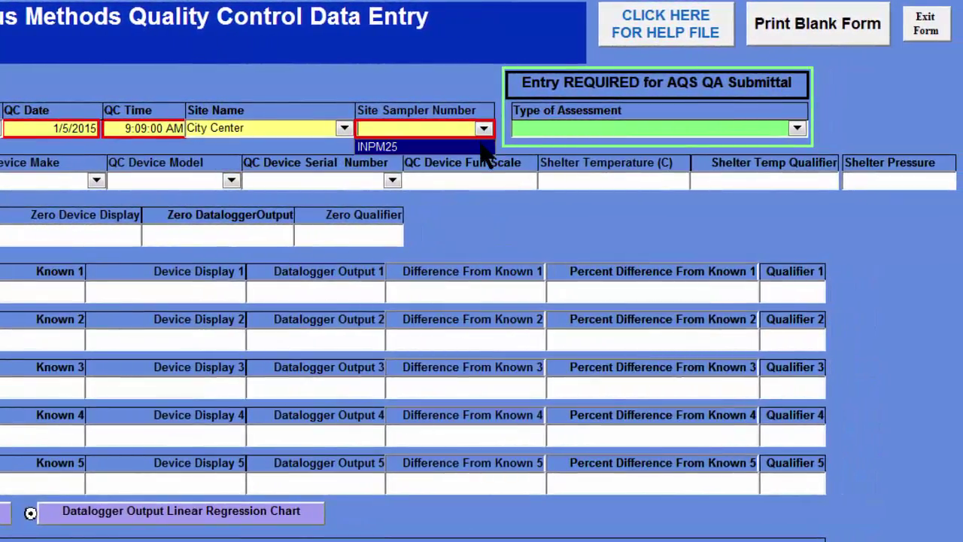
{"action": "left_click", "coordinate": [483, 147]}
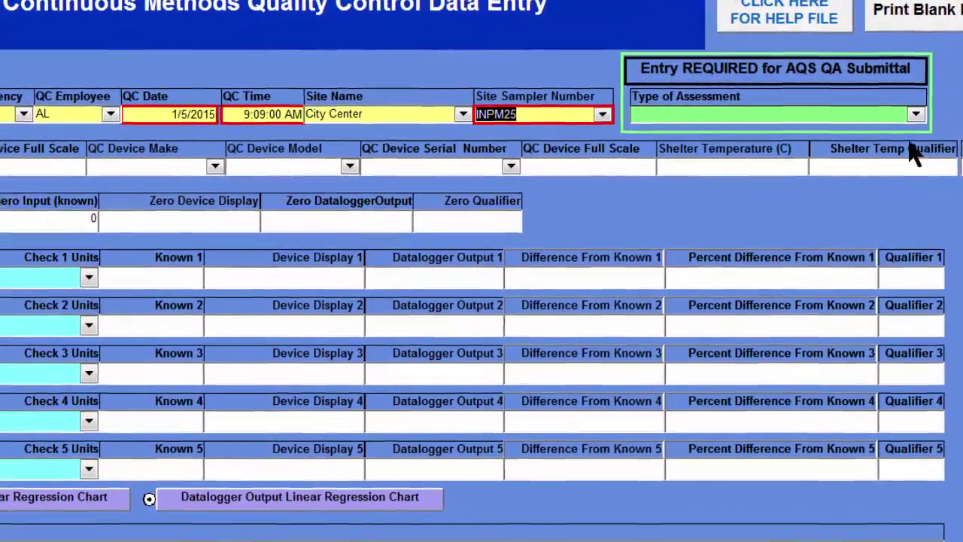
{"action": "left_click", "coordinate": [921, 115]}
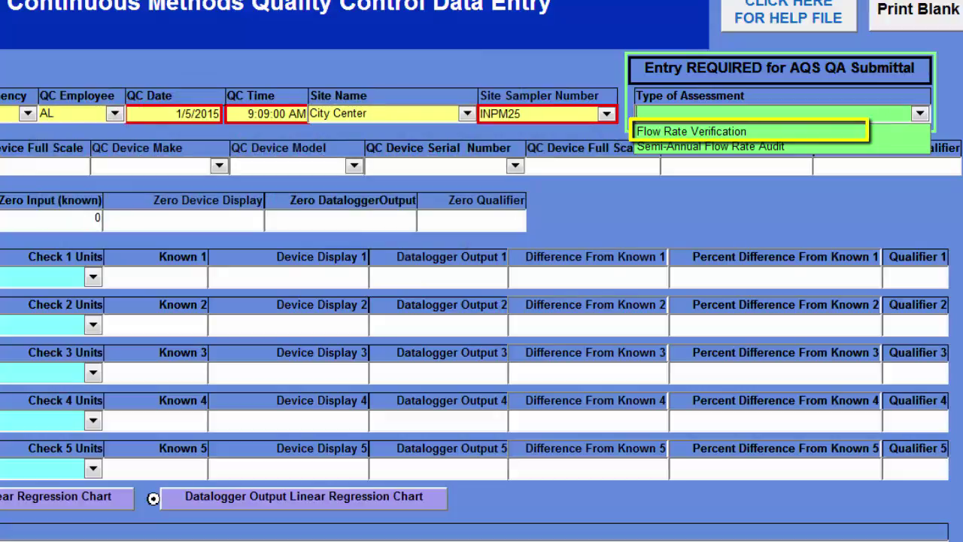
{"action": "left_click", "coordinate": [775, 134]}
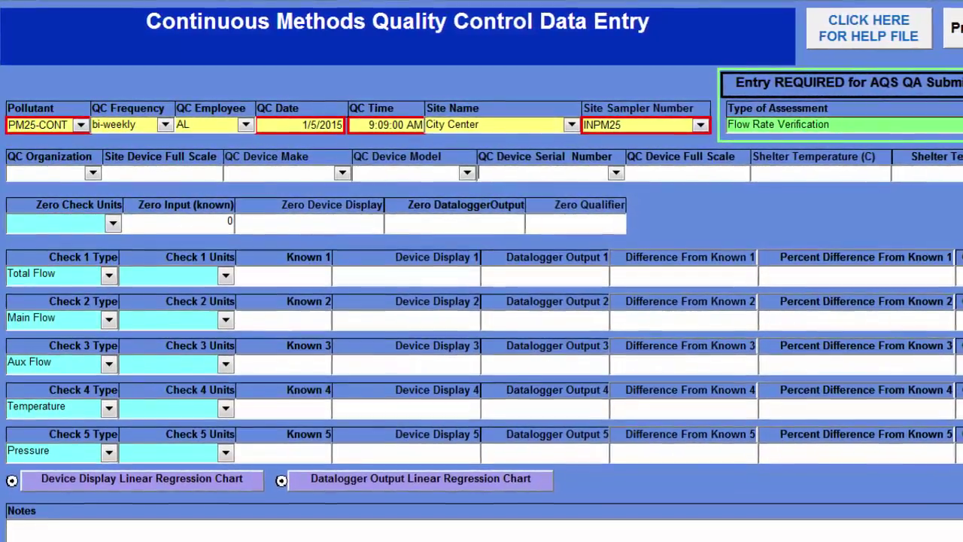
- Fill in the Total Flow check from the PM2.5 flow check document with Lpm units, known value 16.31 and device display 16.6
{"action": "left_click", "coordinate": [30, 271]}
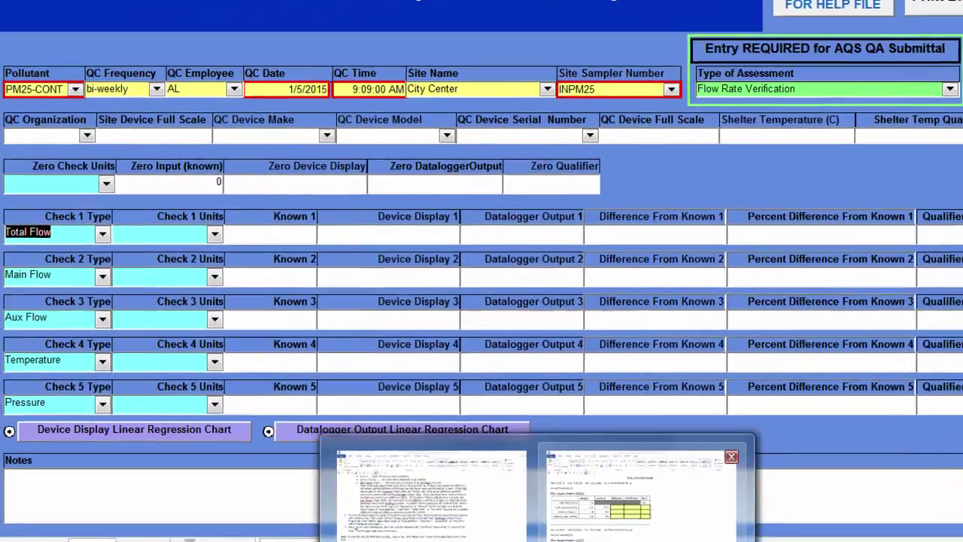
{"action": "left_click", "coordinate": [624, 504]}
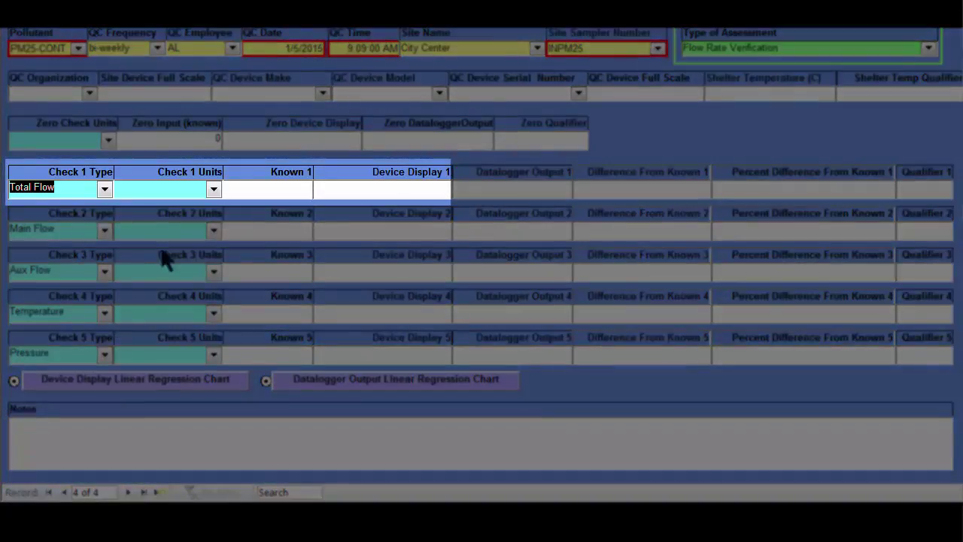
{"action": "key", "text": "Tab"}
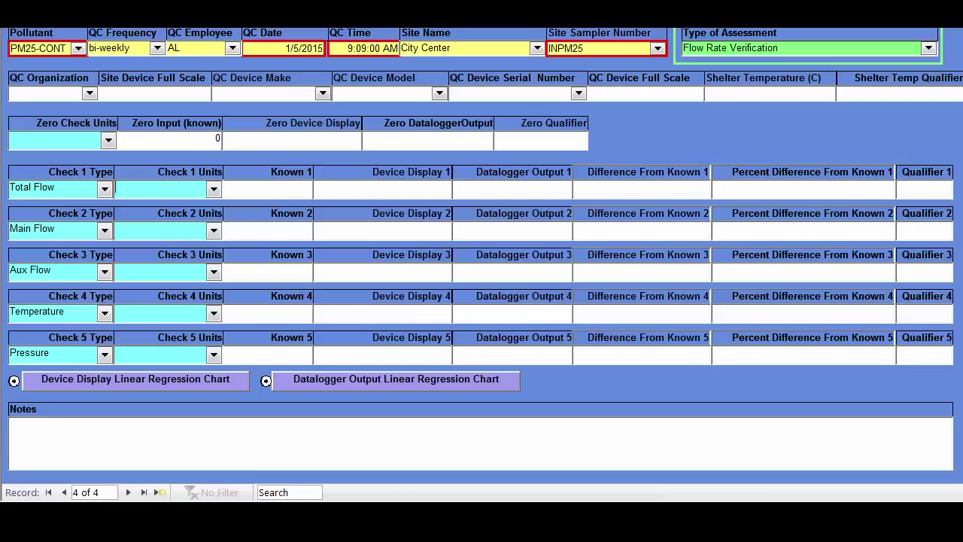
{"action": "left_click", "coordinate": [214, 189]}
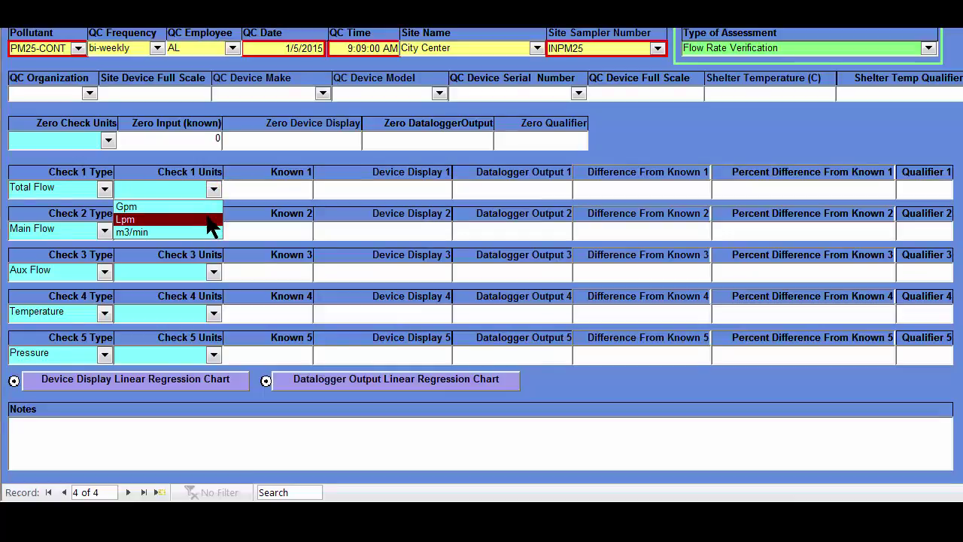
{"action": "left_click", "coordinate": [210, 220]}
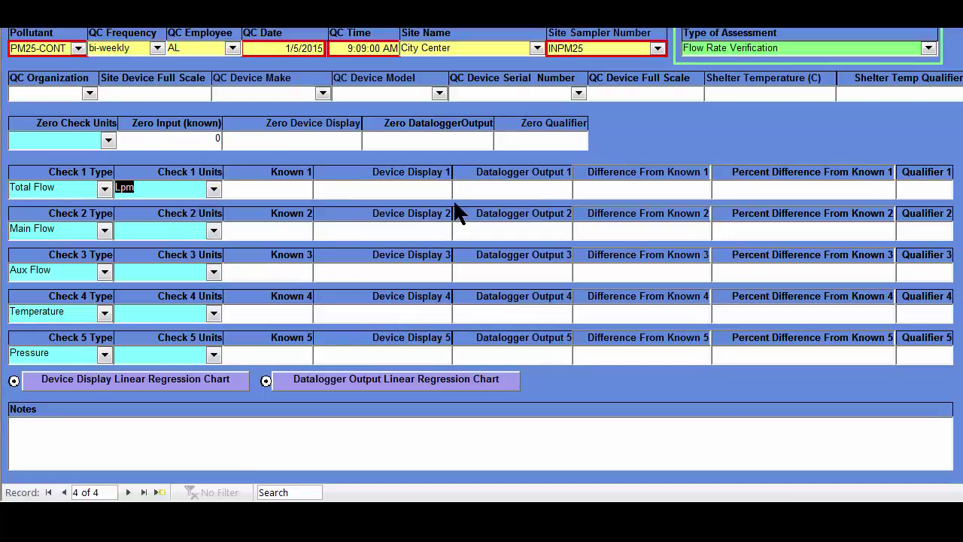
{"action": "key", "text": "Tab"}
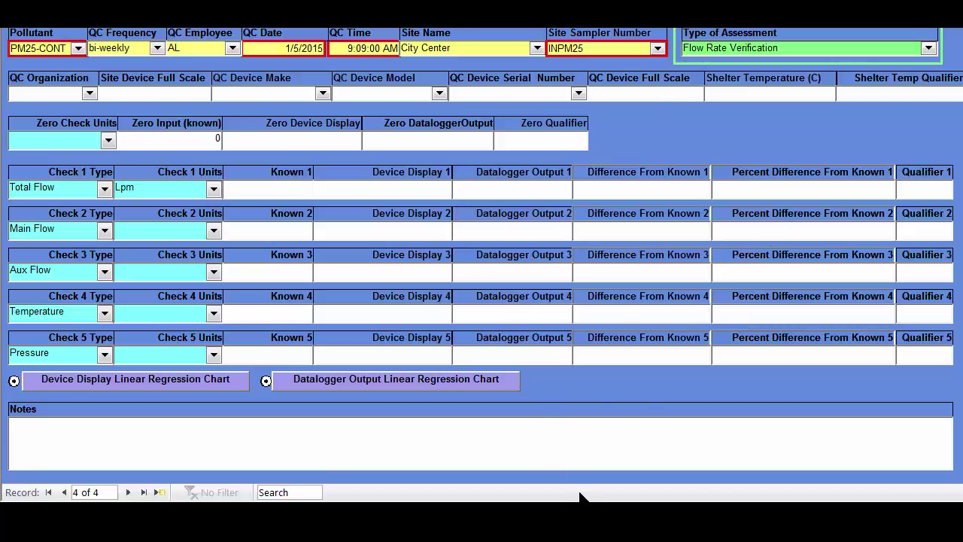
{"action": "left_click", "coordinate": [628, 444]}
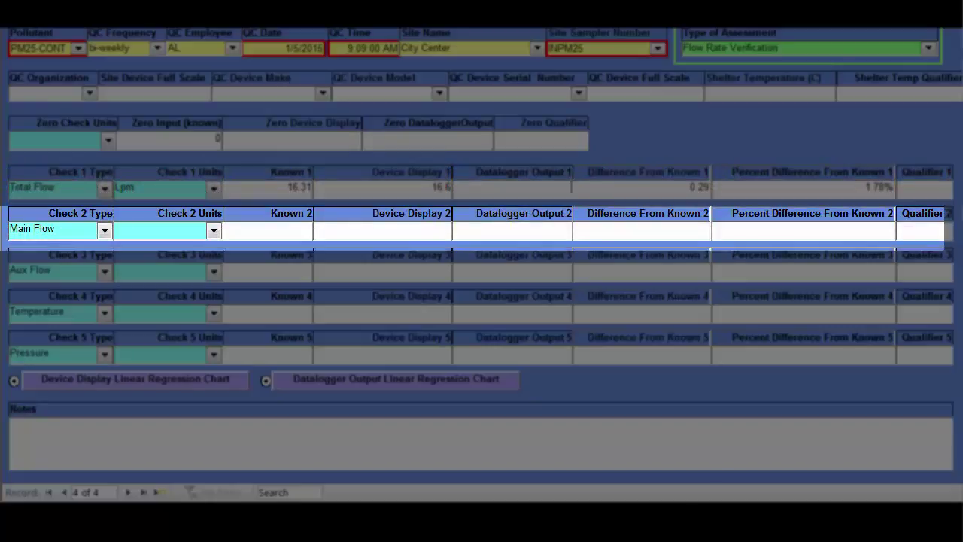
- Skip the Main and Aux Flow checks and fill in the Temperature check with C units, known value 18 and device display 18.3
{"action": "left_click", "coordinate": [30, 269]}
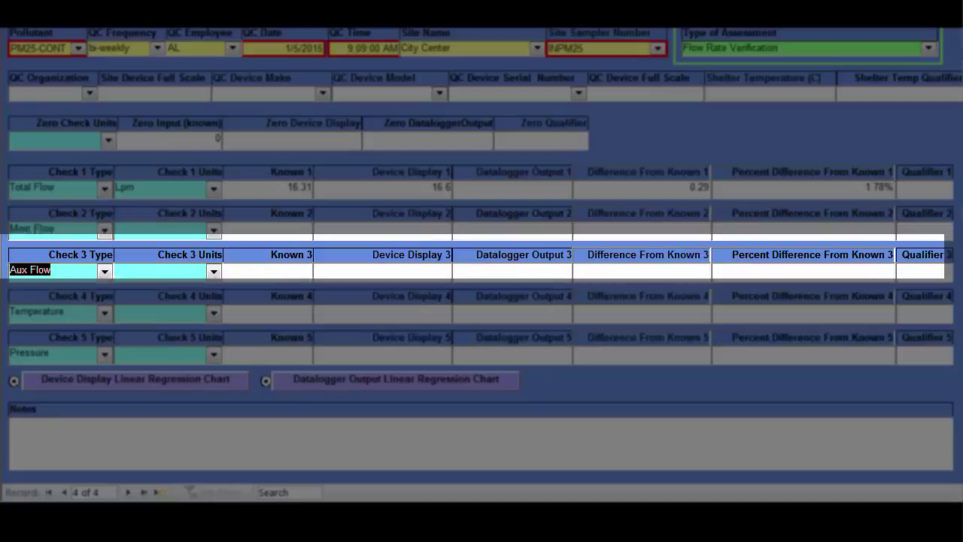
{"action": "left_click", "coordinate": [36, 311]}
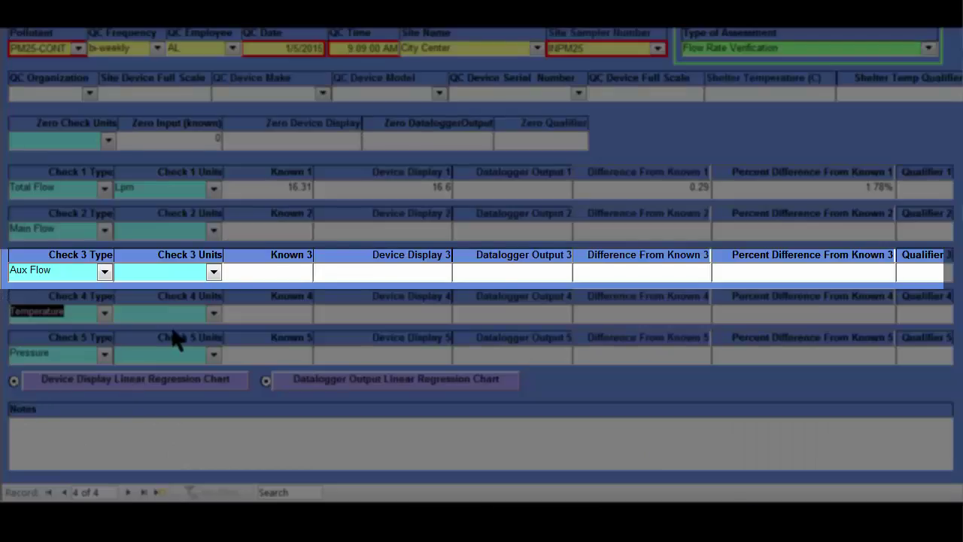
{"action": "left_click", "coordinate": [213, 313]}
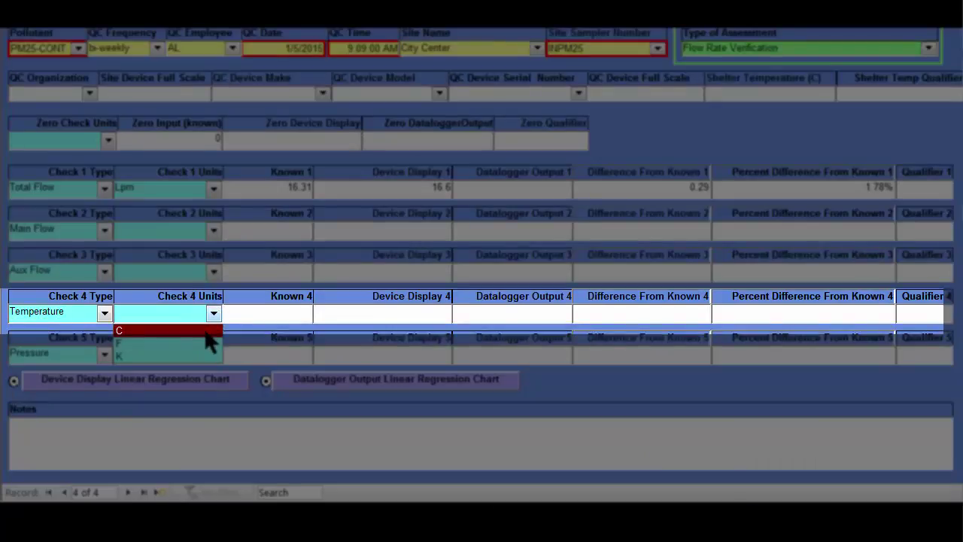
{"action": "left_click", "coordinate": [207, 333]}
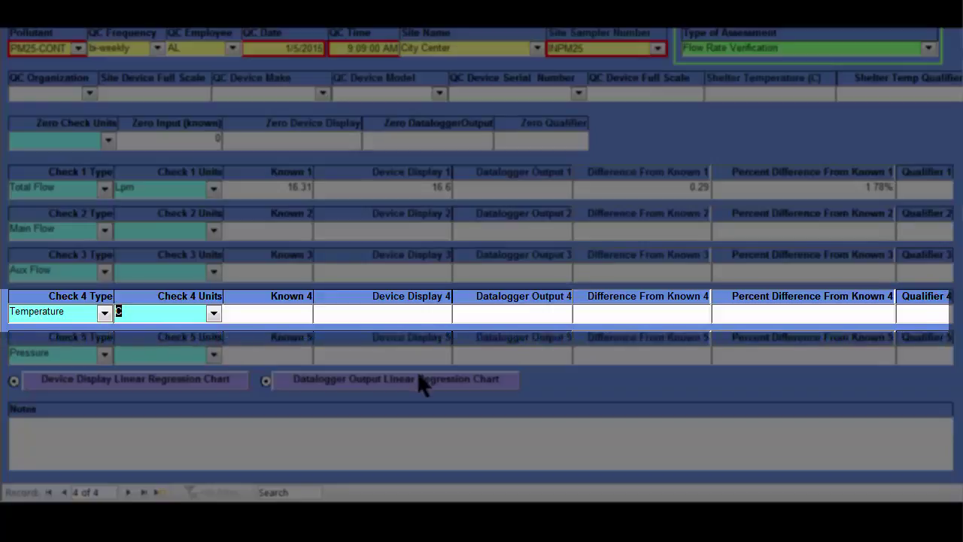
{"action": "key", "text": "Tab"}
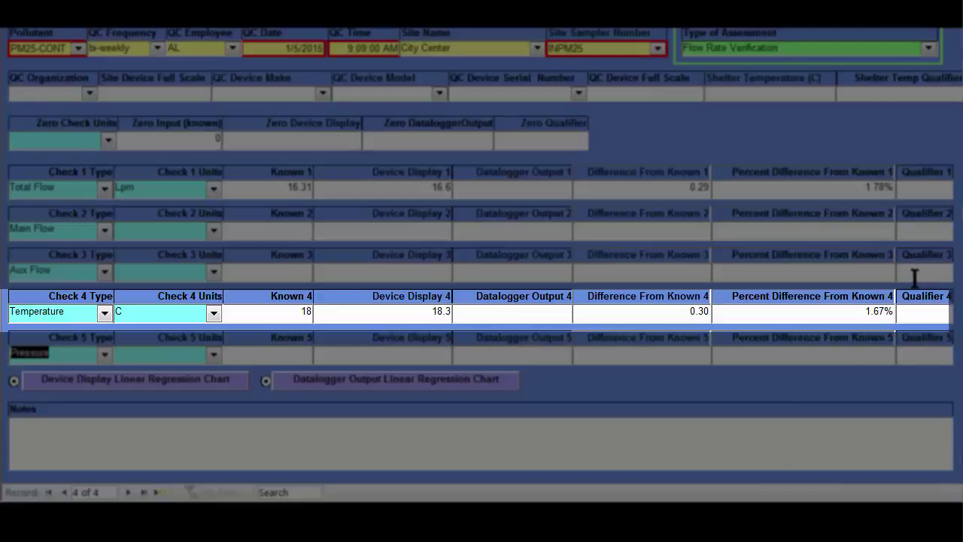
- Fill in the Pressure check from the PM2.5 flow check document with mmHg units, known value 709 and device display 710
{"action": "left_click", "coordinate": [740, 340]}
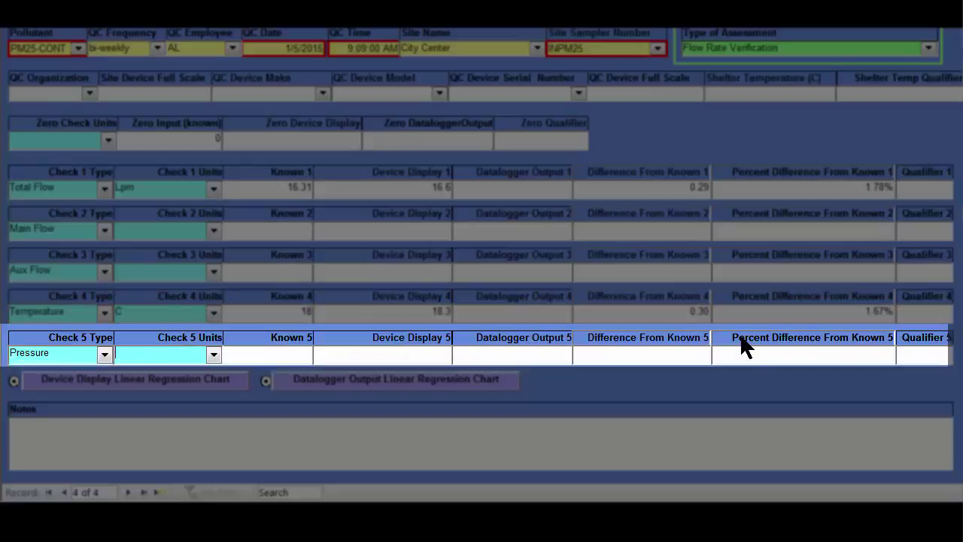
{"action": "mouse_move", "coordinate": [527, 502]}
{"action": "left_click", "coordinate": [627, 448]}
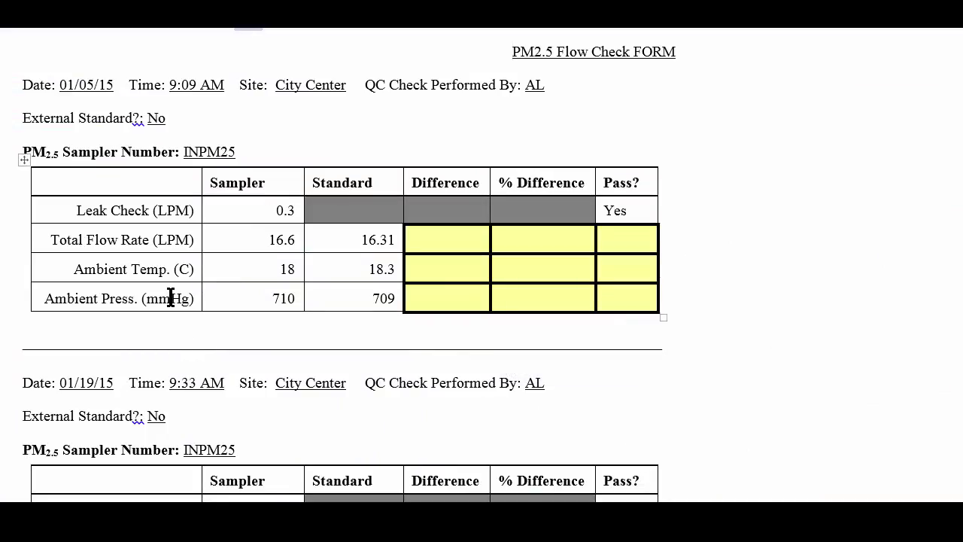
{"action": "left_click", "coordinate": [381, 474]}
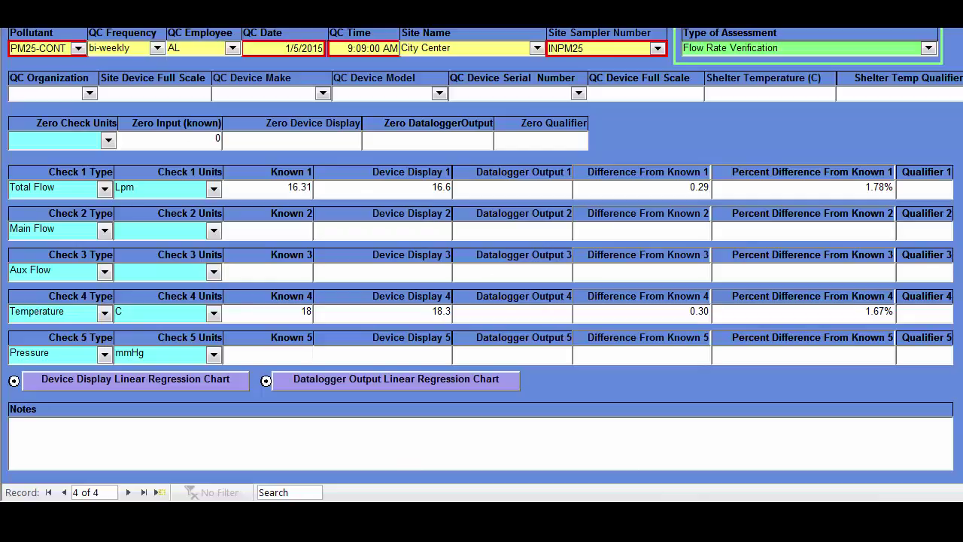
{"action": "key", "text": "alt+Tab"}
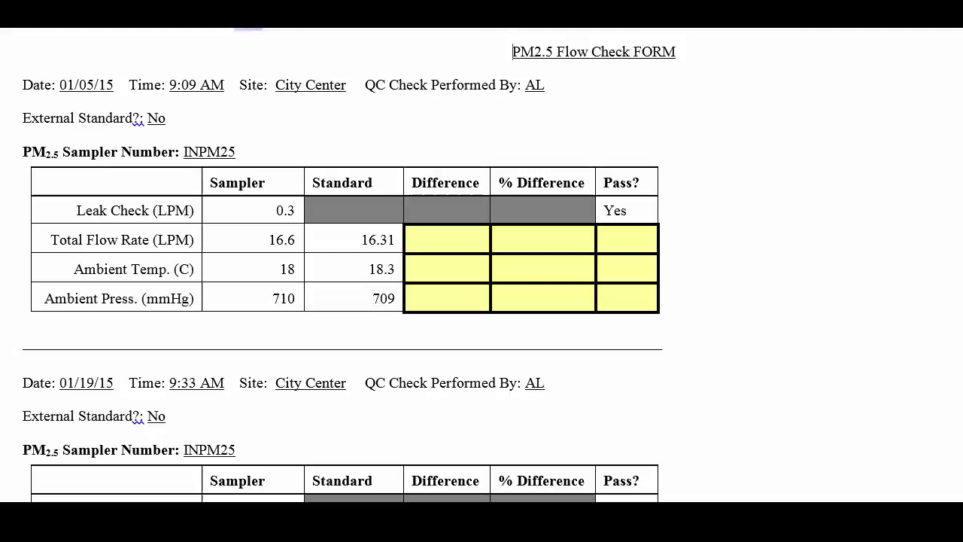
{"action": "key", "text": "alt+Tab"}
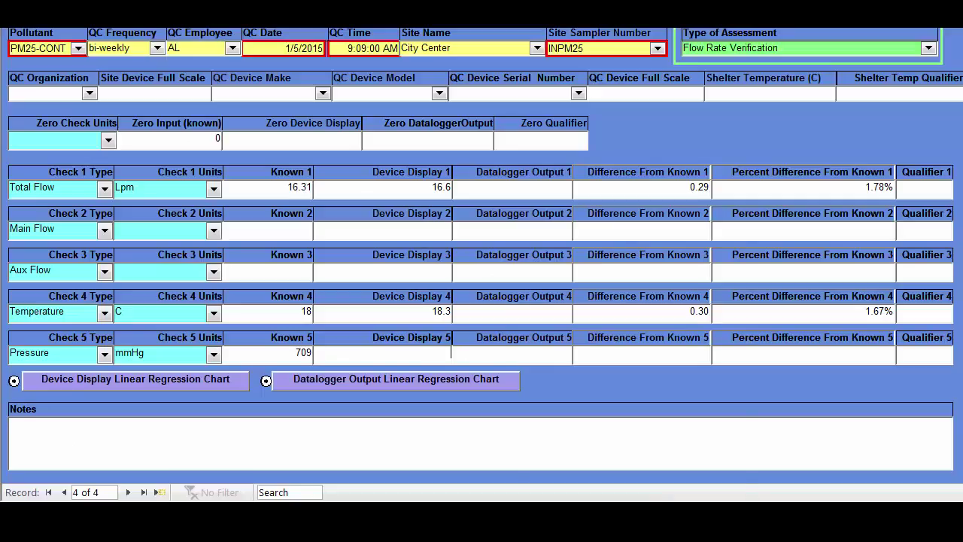
{"action": "key", "text": "alt+Tab"}
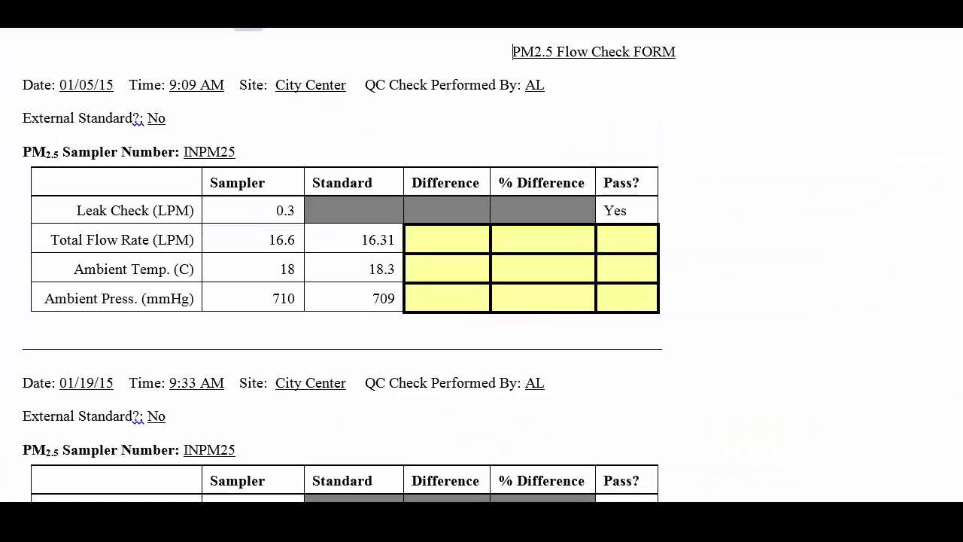
{"action": "key", "text": "alt+Tab"}
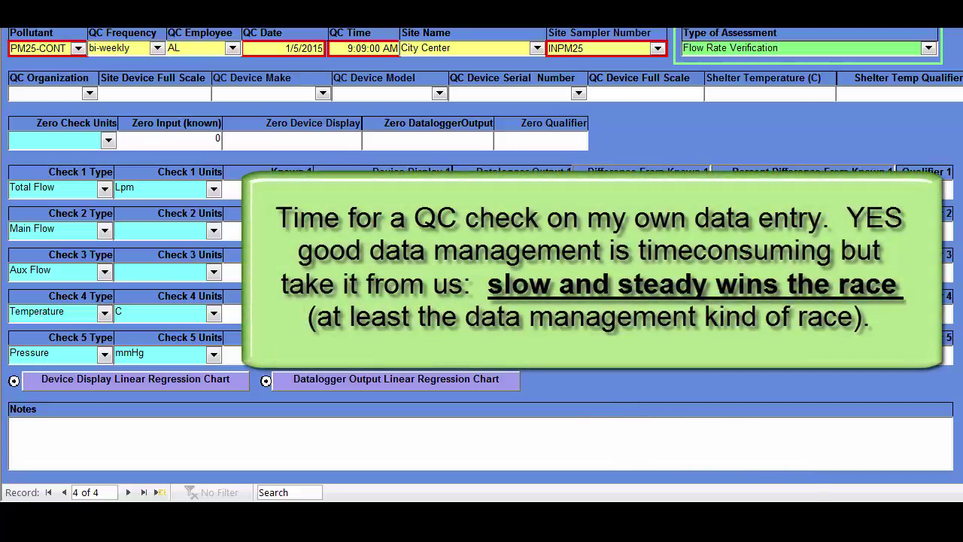
- Compare the entries with the Word flow check document placed beside the form, and correct the Temperature check's known value to 18.3
{"action": "key", "text": "alt+Tab"}
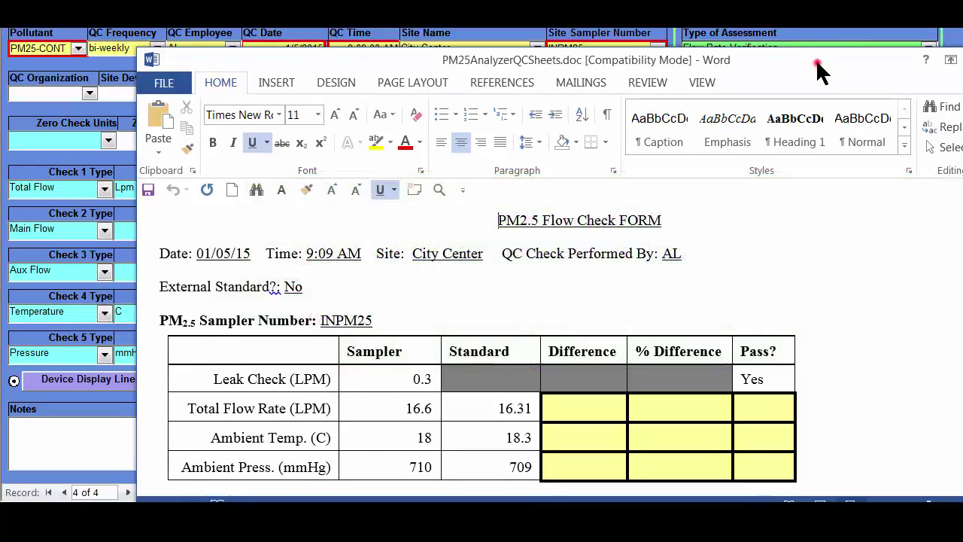
{"action": "left_click_drag", "start_coordinate": [817, 63], "coordinate": [962, 24]}
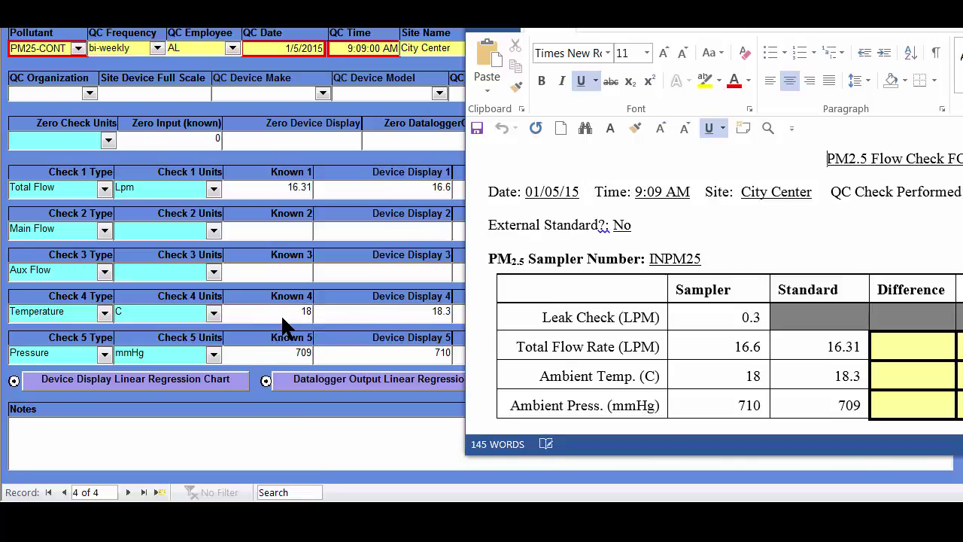
{"action": "left_click", "coordinate": [286, 314]}
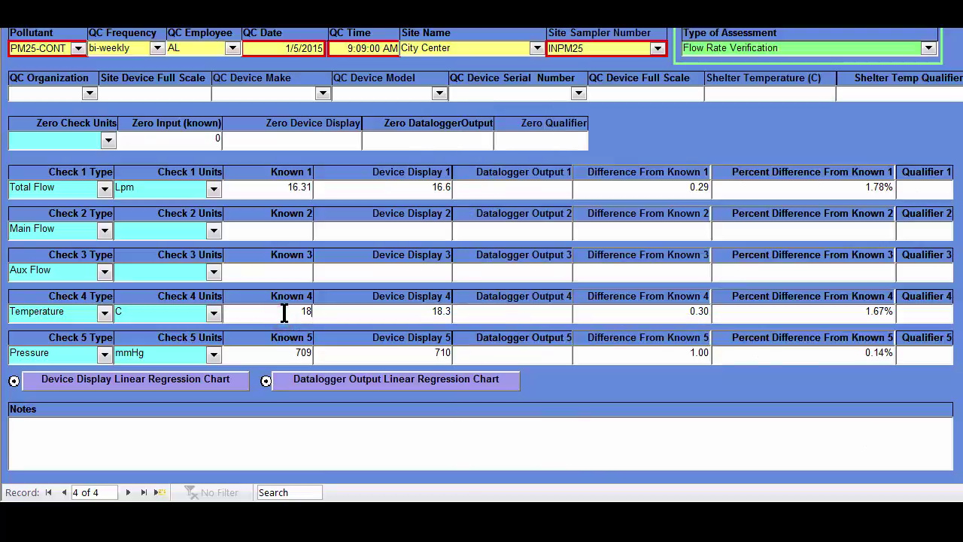
{"action": "left_click", "coordinate": [286, 312]}
{"action": "left_click_drag", "start_coordinate": [285, 314], "coordinate": [307, 309]}
{"action": "type", "text": "1"}
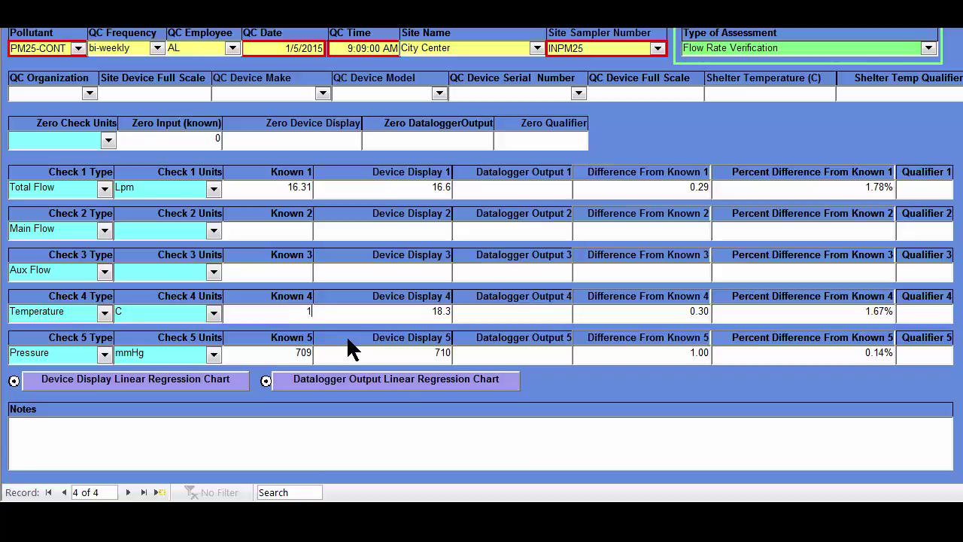
{"action": "type", "text": "8.4"}
{"action": "key", "text": "BackSpace"}
{"action": "type", "text": "3"}
{"action": "left_click", "coordinate": [430, 311]}
{"action": "key", "text": "Tab"}
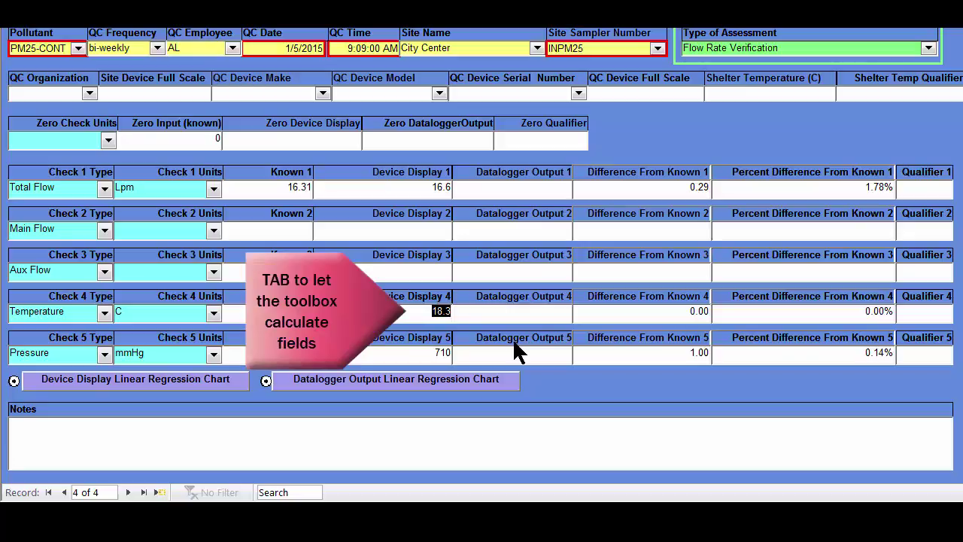
{"action": "type", "text": "18.3"}
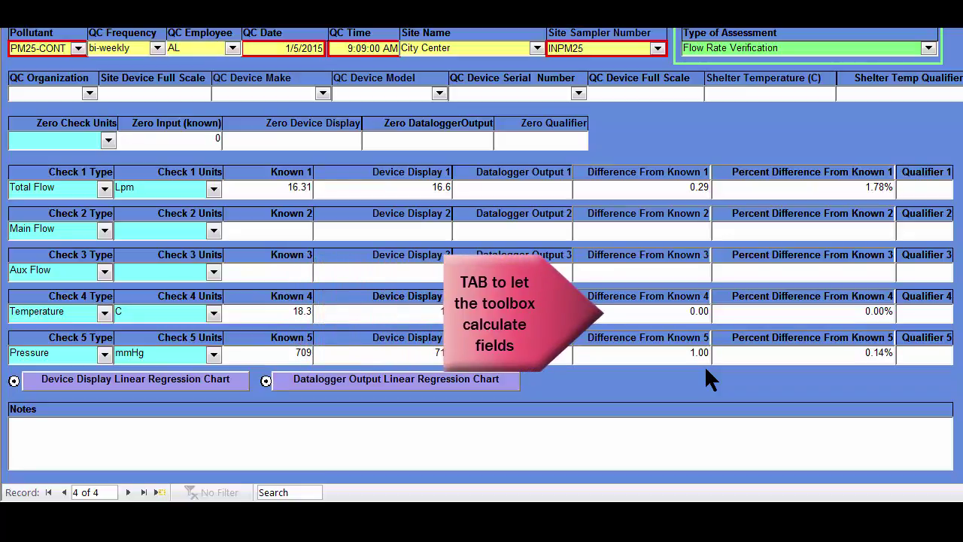
{"action": "key", "text": "Tab"}
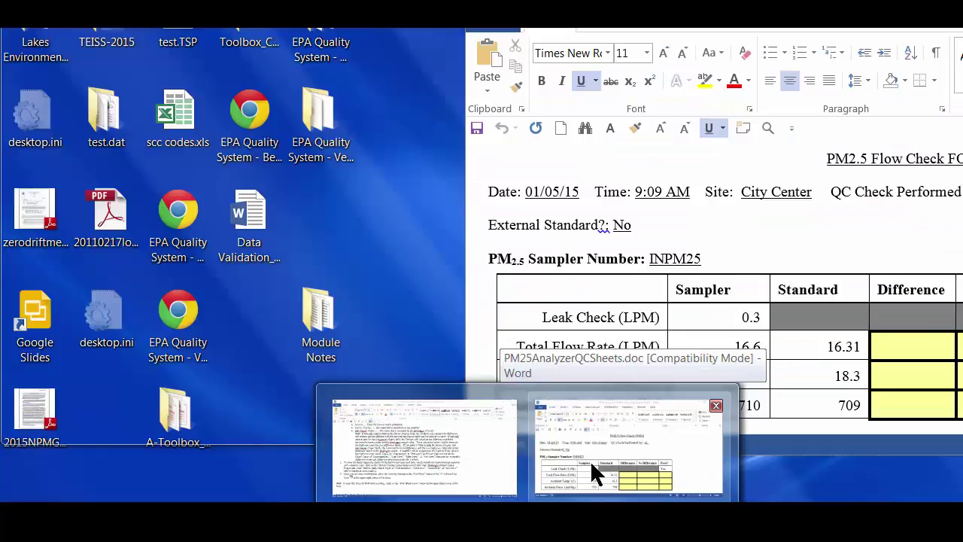
- Beside the form, fill in the Word flow check document's Total Flow Rate row with difference 0.29, % difference 1.78% and Pass Yes
{"action": "left_click", "coordinate": [591, 463]}
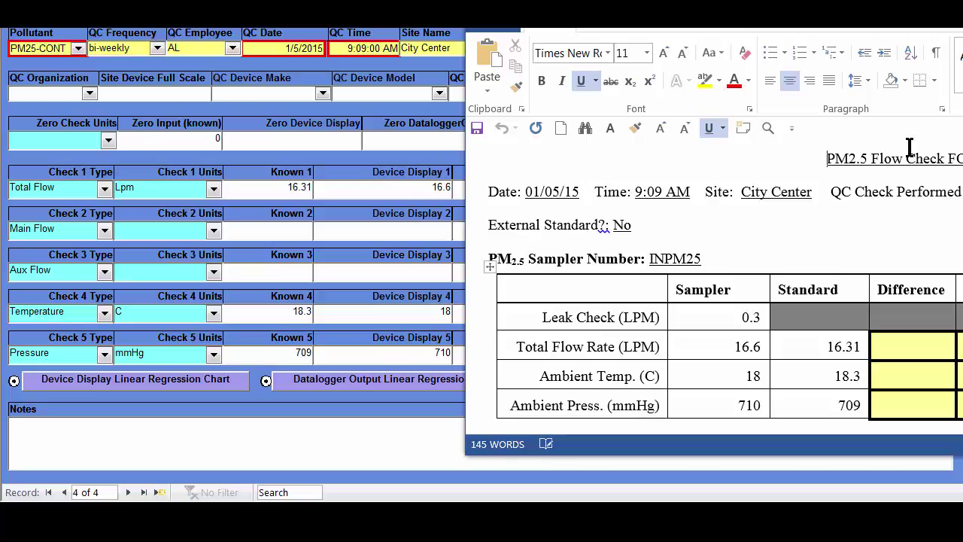
{"action": "left_click_drag", "start_coordinate": [677, 15], "coordinate": [568, 14]}
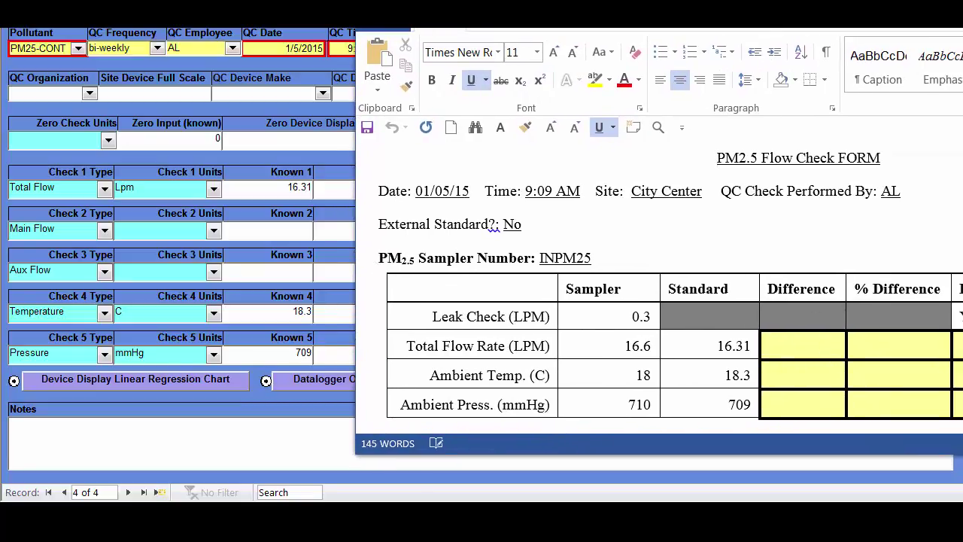
{"action": "left_click_drag", "start_coordinate": [962, 16], "coordinate": [924, 78]}
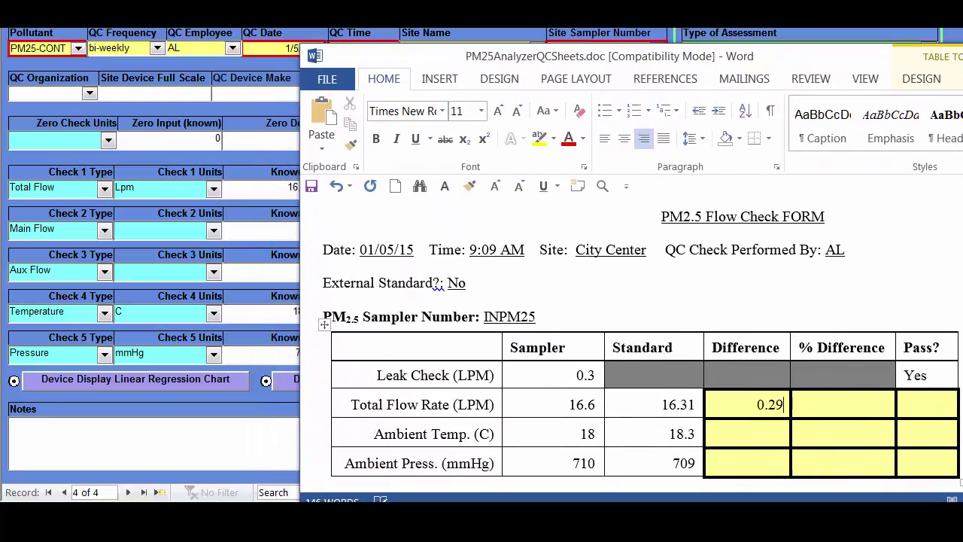
{"action": "left_click", "coordinate": [866, 402]}
{"action": "type", "text": "1.78%"}
{"action": "left_click", "coordinate": [934, 413]}
{"action": "type", "text": "Y"}
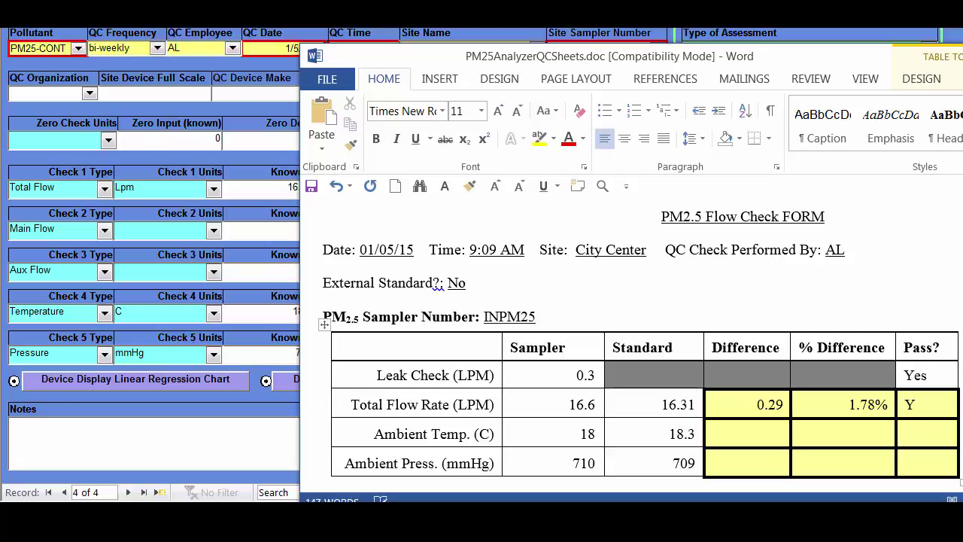
- Fill in the Ambient Temp. row of the flow check table with difference 0.3, % difference 1.64% and Pass Yes
{"action": "left_click_drag", "start_coordinate": [865, 56], "coordinate": [846, 35]}
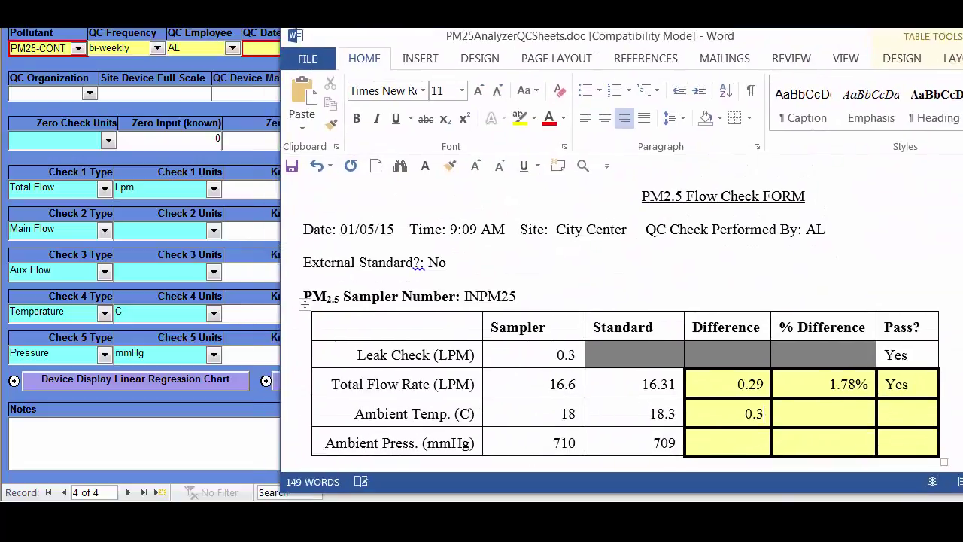
{"action": "left_click", "coordinate": [819, 415]}
{"action": "type", "text": "1."}
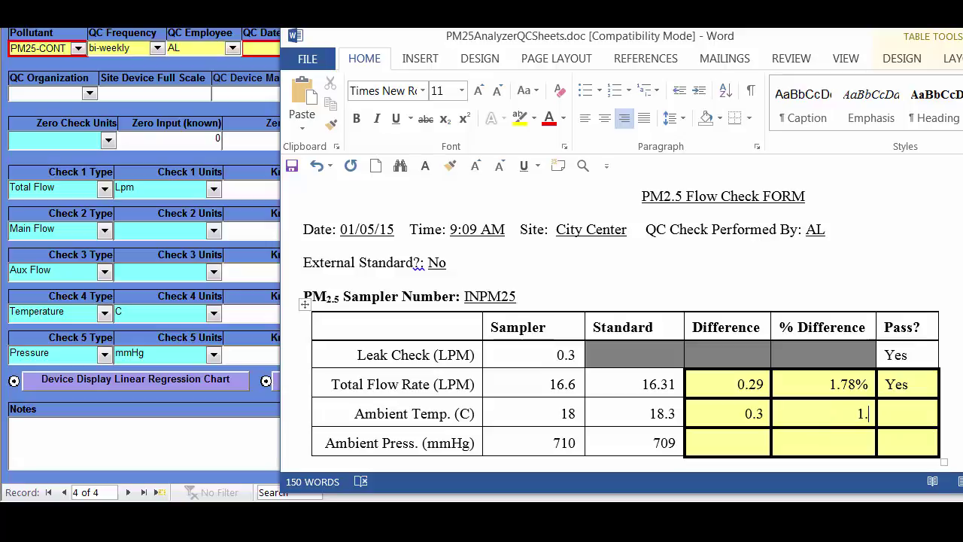
{"action": "type", "text": "64%"}
{"action": "left_click", "coordinate": [918, 410]}
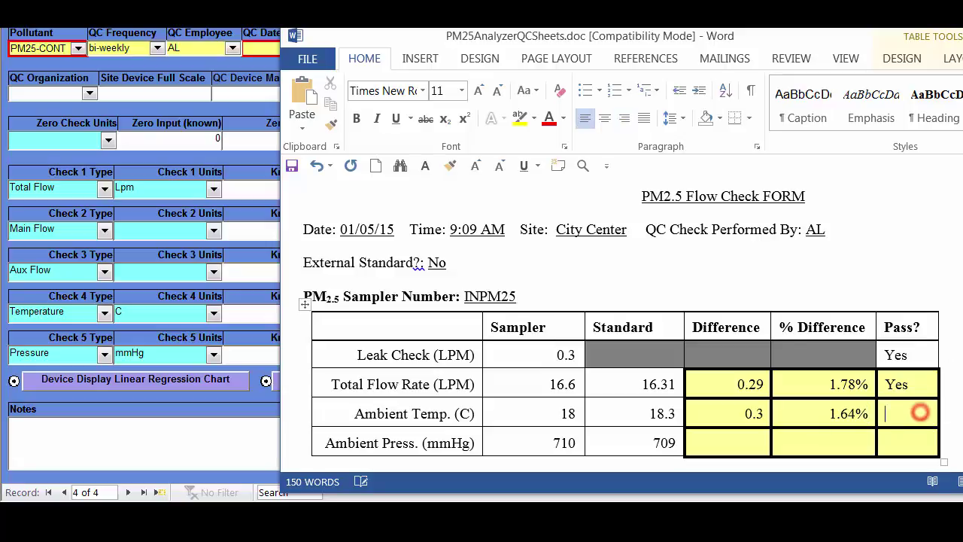
- Fill in the Ambient Press. row with difference 1, % difference 0.14% and Pass Yes, and review the completed flow check table
{"action": "left_click_drag", "start_coordinate": [956, 45], "coordinate": [962, 76]}
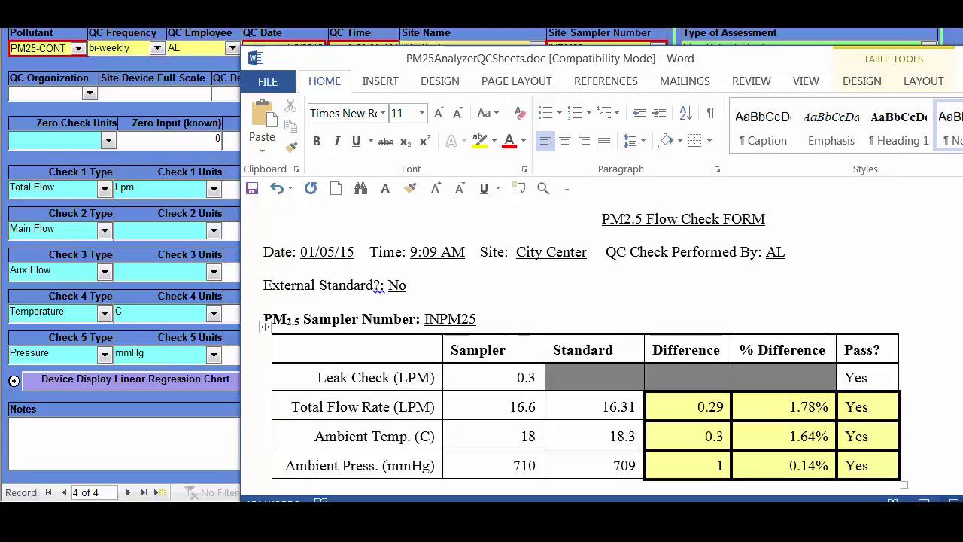
{"action": "left_click_drag", "start_coordinate": [903, 58], "coordinate": [928, 0]}
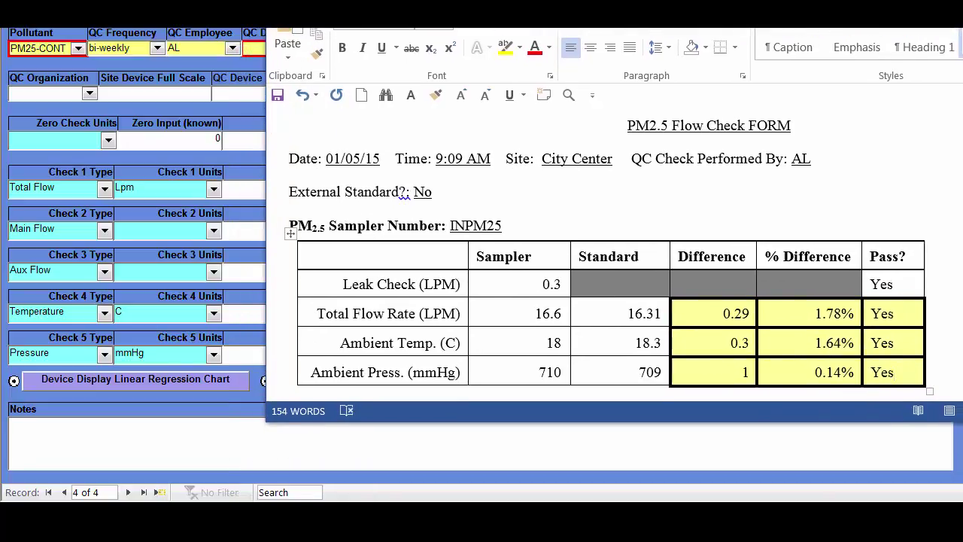
{"action": "scroll", "coordinate": [610, 256], "scroll_direction": "down", "scroll_amount": 3}
{"action": "scroll", "coordinate": [609, 256], "scroll_direction": "up", "scroll_amount": 3}
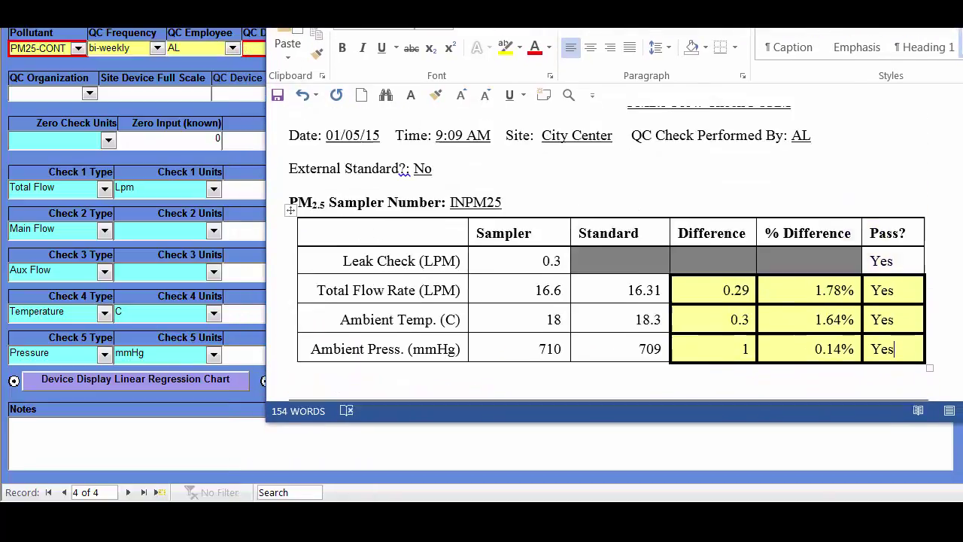
- Return to the Access quality control form and advance from the 1/5/2015 flow rate verification to a new blank record
{"action": "key", "text": "alt+Tab"}
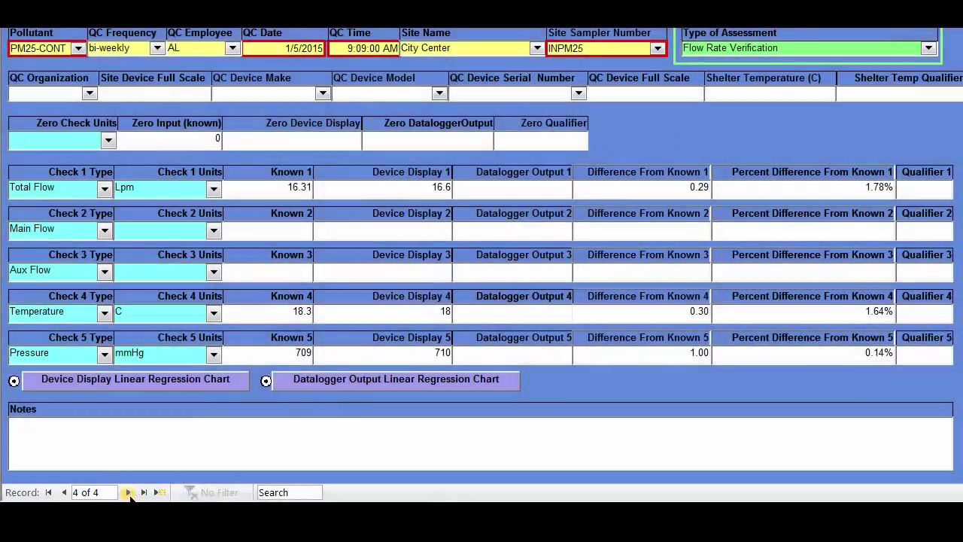
{"action": "left_click", "coordinate": [129, 493]}
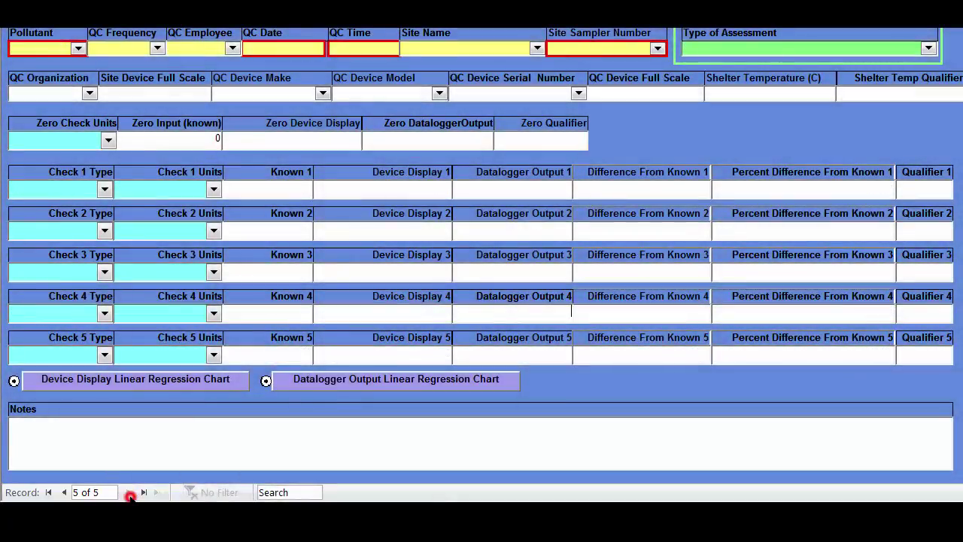